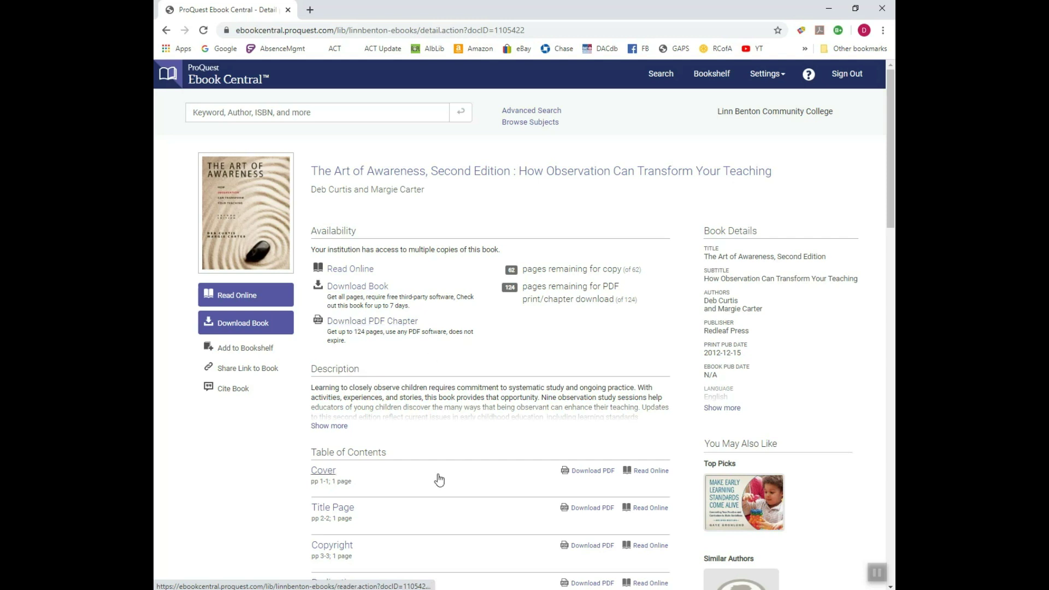
# Step: Look over the book's table of contents, open the book for online reading, and go to its Contents page
pyautogui.scroll(-3, 439, 471)
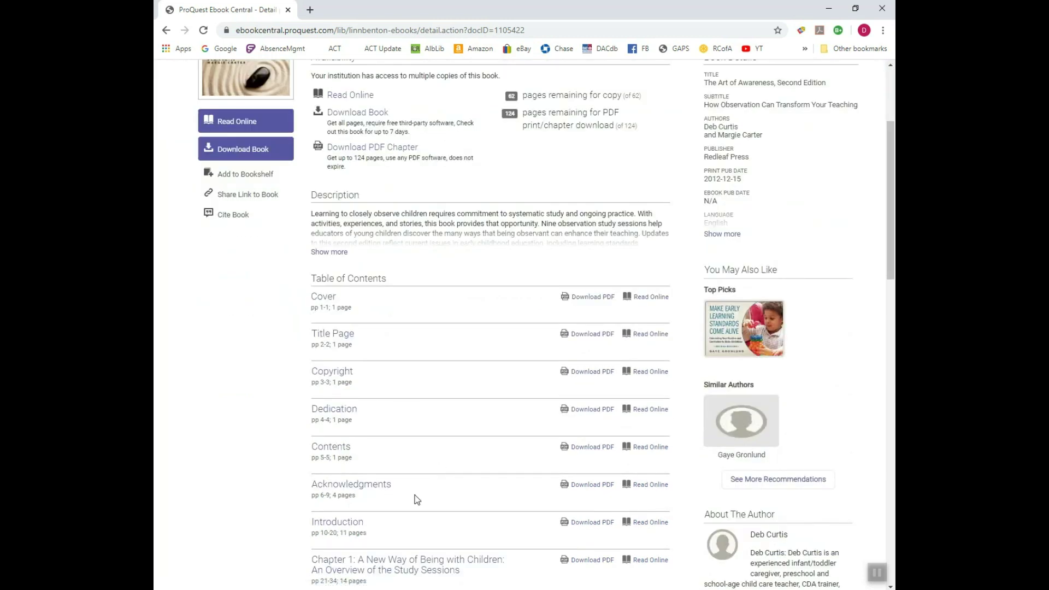
pyautogui.scroll(-2, 417, 496)
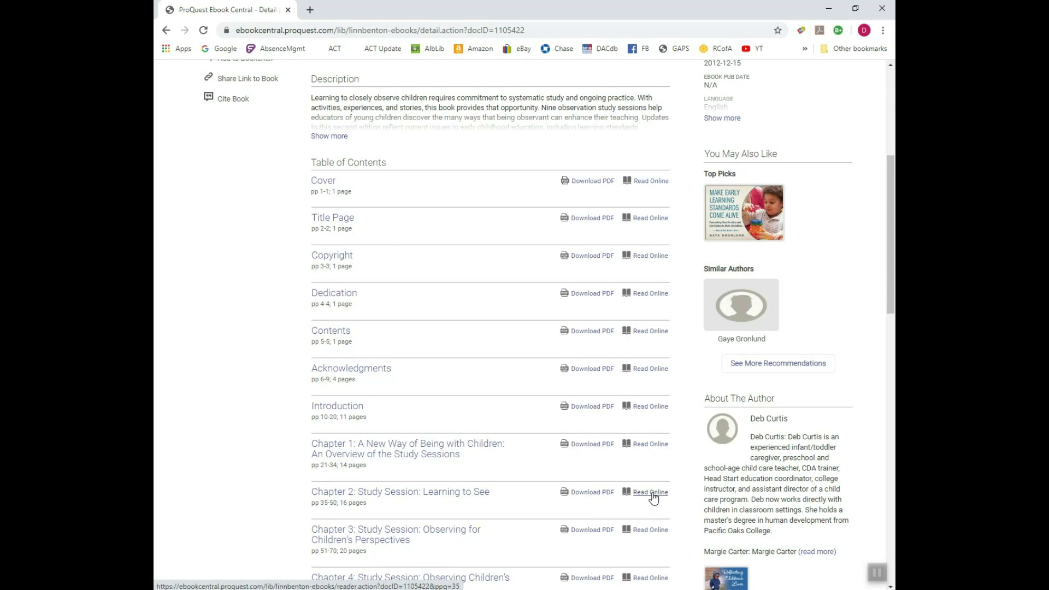
pyautogui.scroll(5, 652, 497)
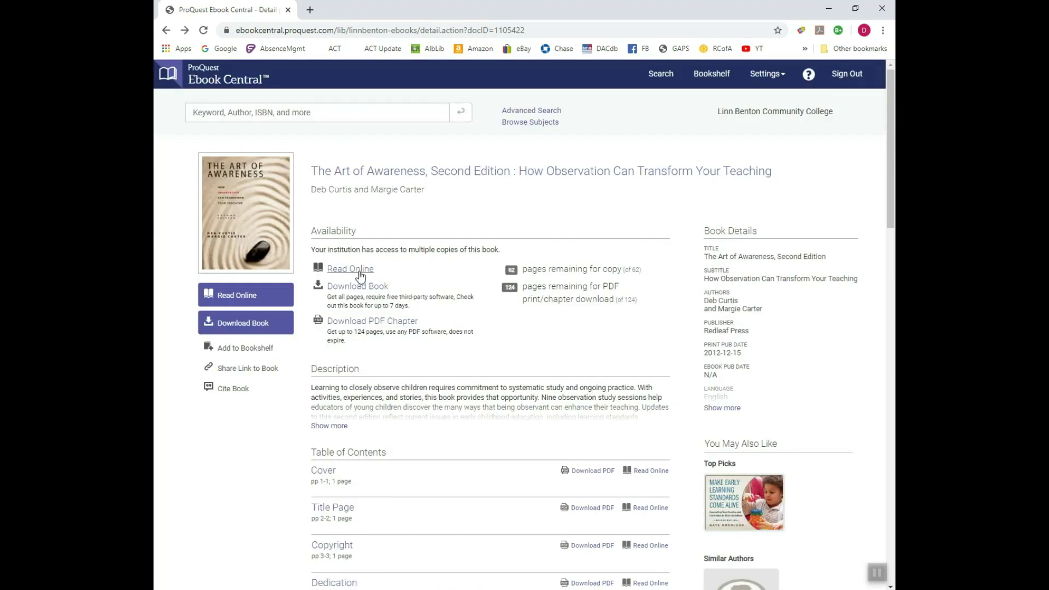
pyautogui.click(361, 271)
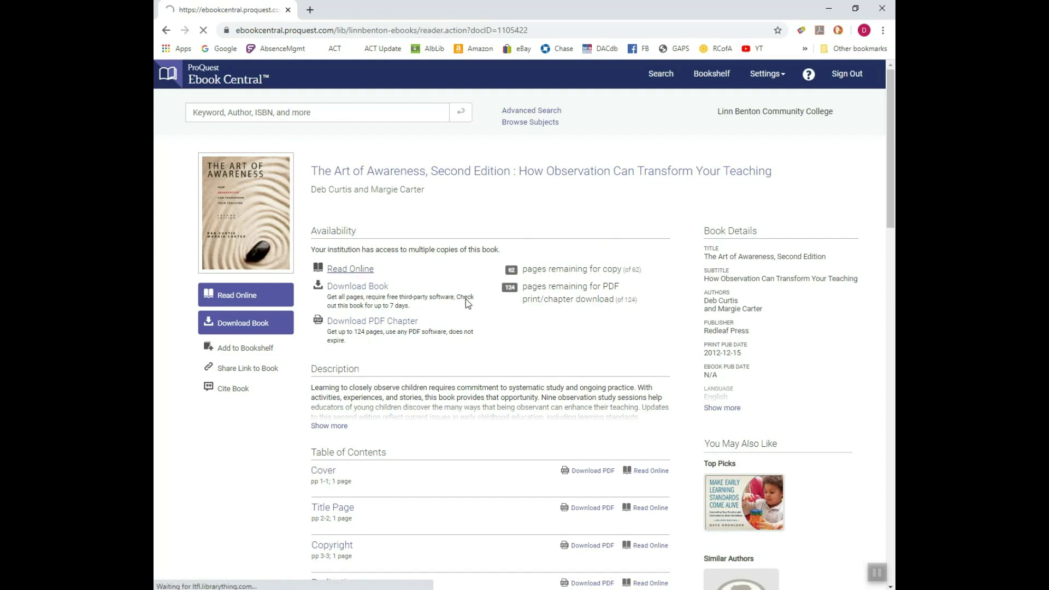
pyautogui.scroll(-10, 615, 346)
pyautogui.scroll(-20, 616, 350)
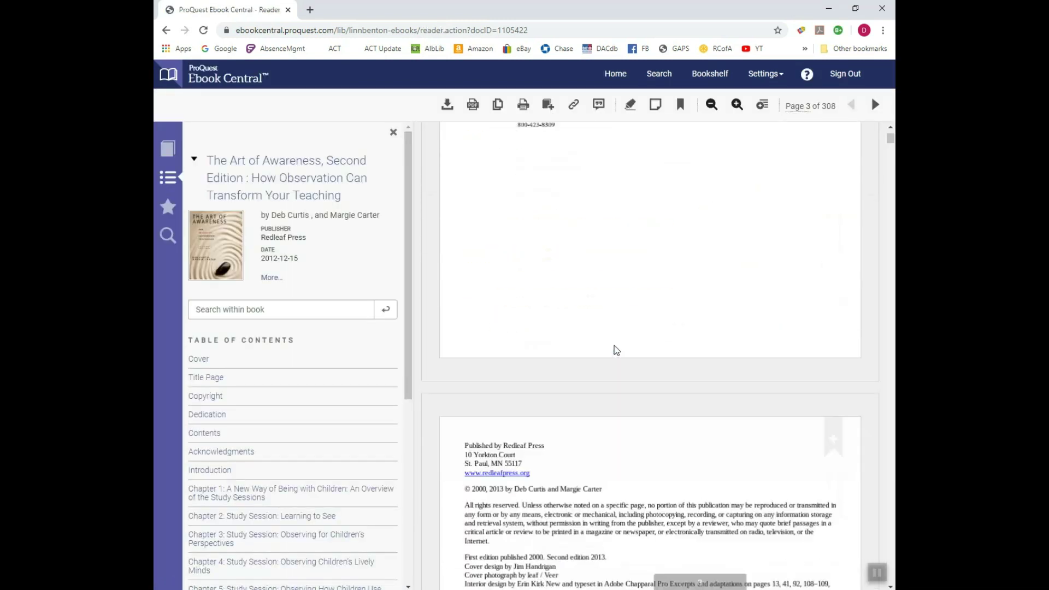
pyautogui.scroll(-6, 616, 350)
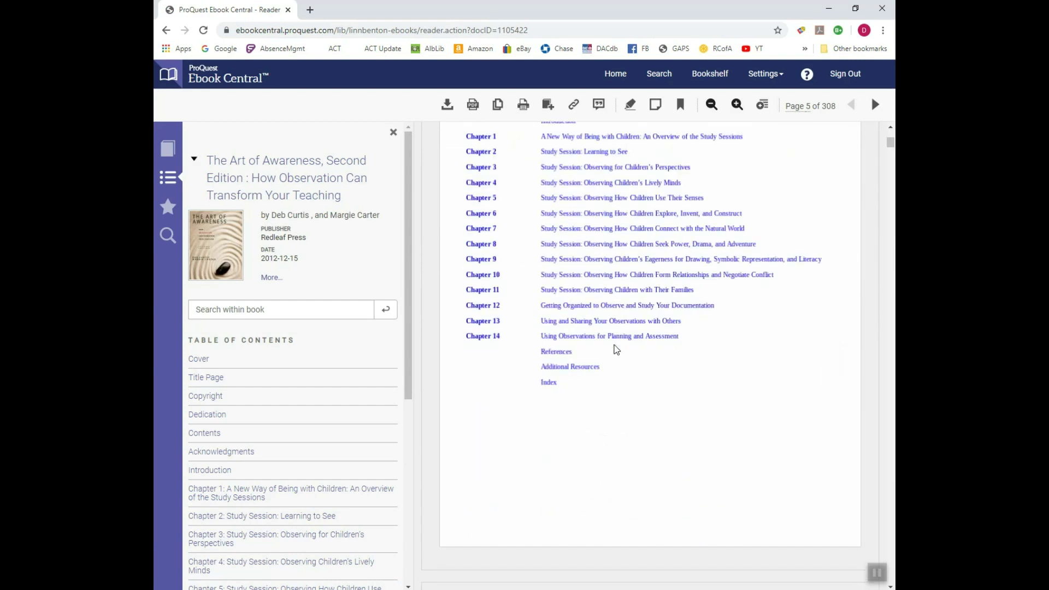
# Step: Go to Chapter 5, "Observing How Children Use Their Senses", and read on to the Art of Awareness Activity section
pyautogui.scroll(-5, 251, 382)
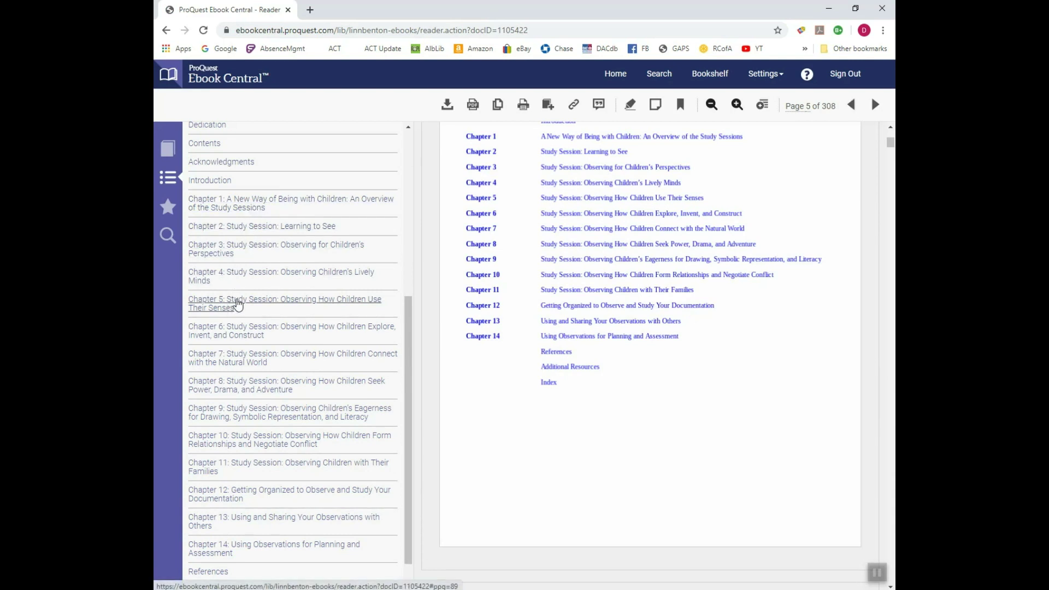
pyautogui.click(238, 305)
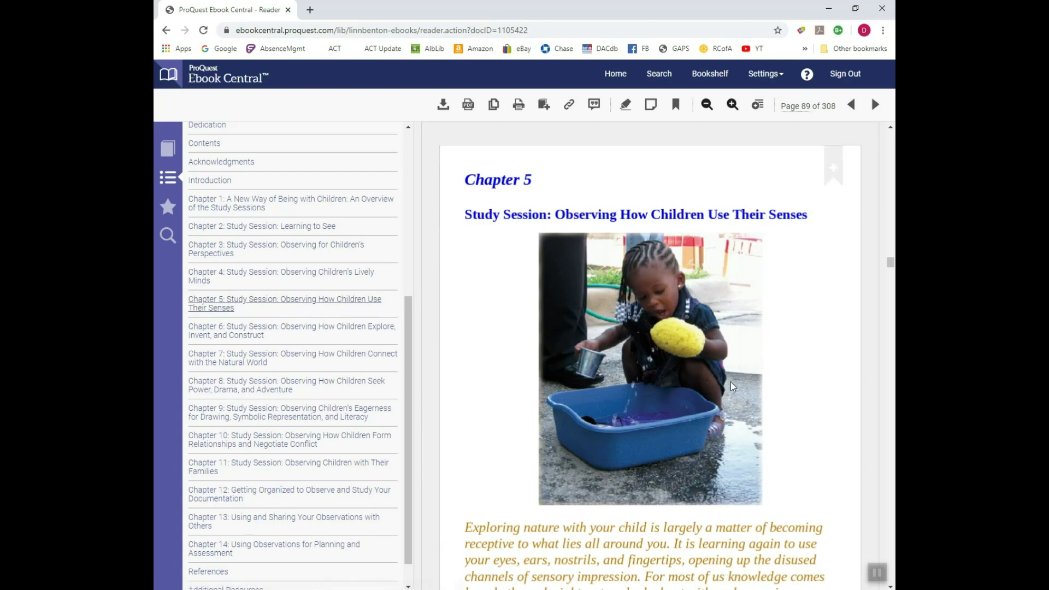
pyautogui.scroll(-15, 731, 384)
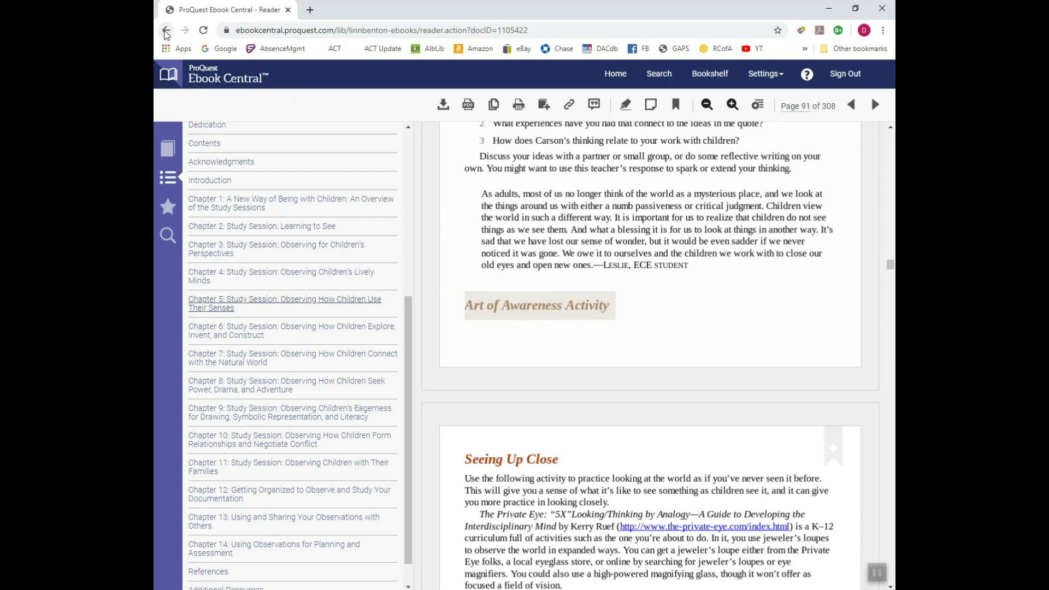
# Step: Return to the book's details page and start a full-book download for your own laptop or desktop, passing the Adobe Digital Editions step
pyautogui.click(165, 33)
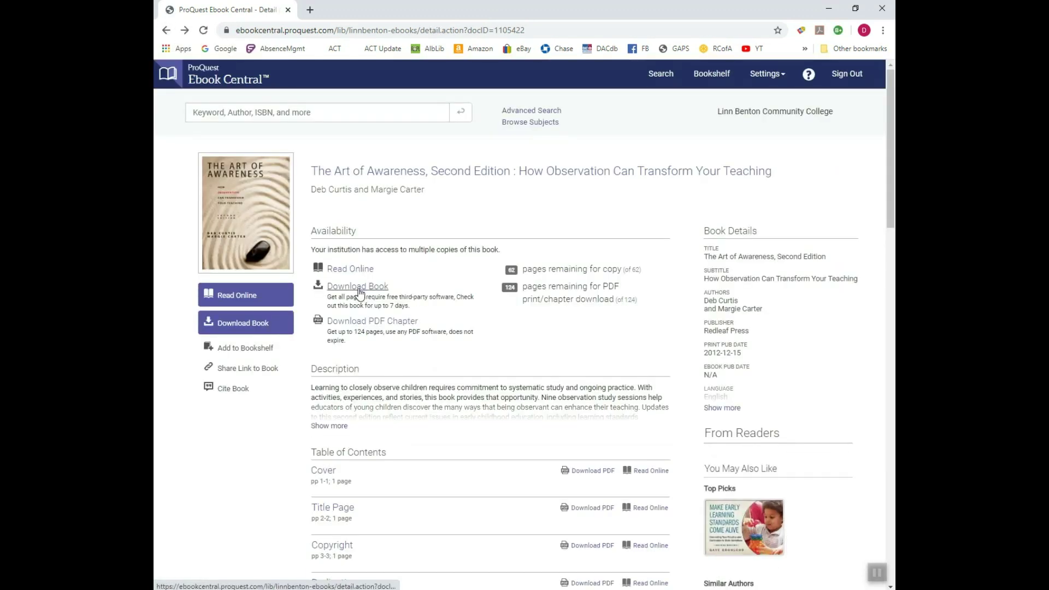
pyautogui.click(358, 287)
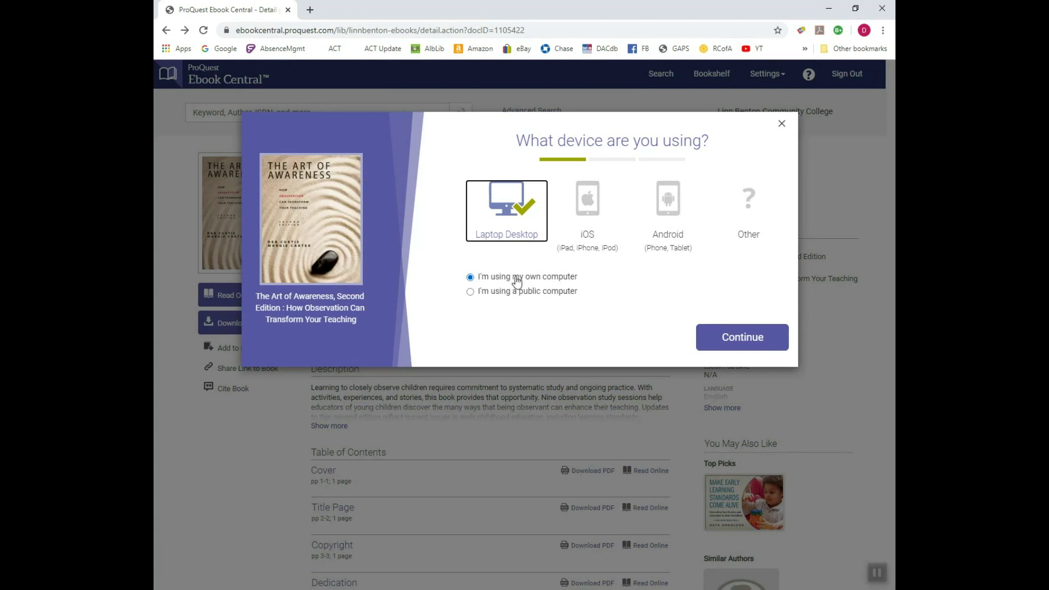
pyautogui.click(731, 337)
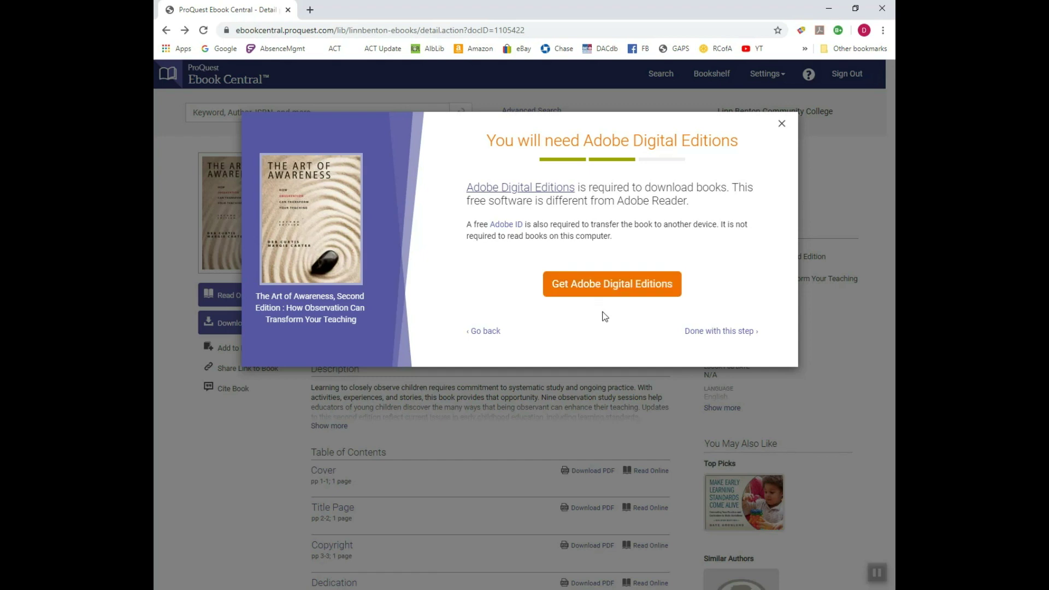
pyautogui.click(722, 332)
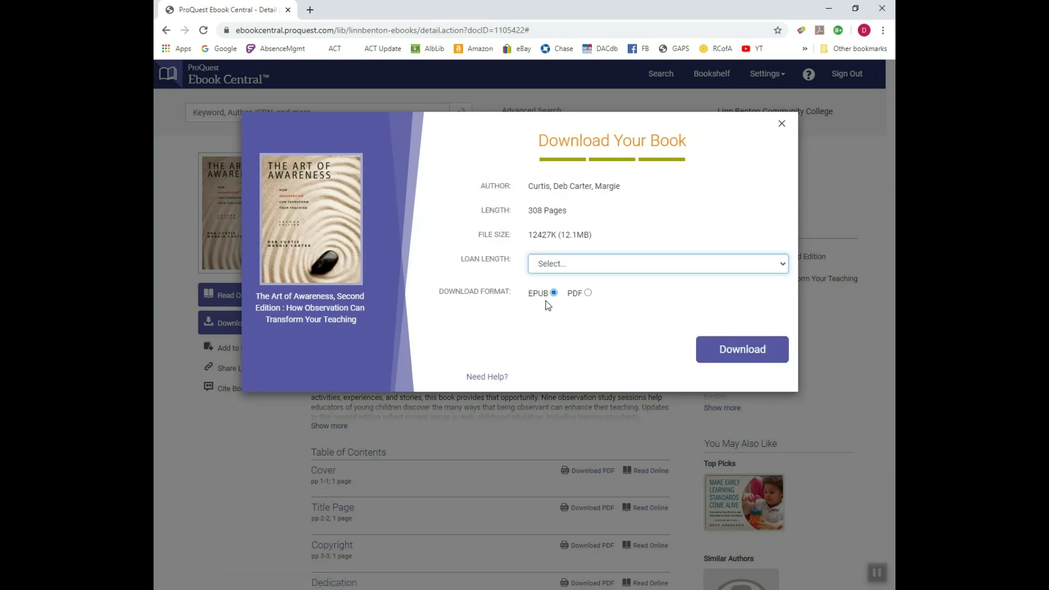
# Step: Set the loan length to 7 days and download the book in EPUB format
pyautogui.click(621, 272)
pyautogui.click(590, 263)
pyautogui.click(590, 263)
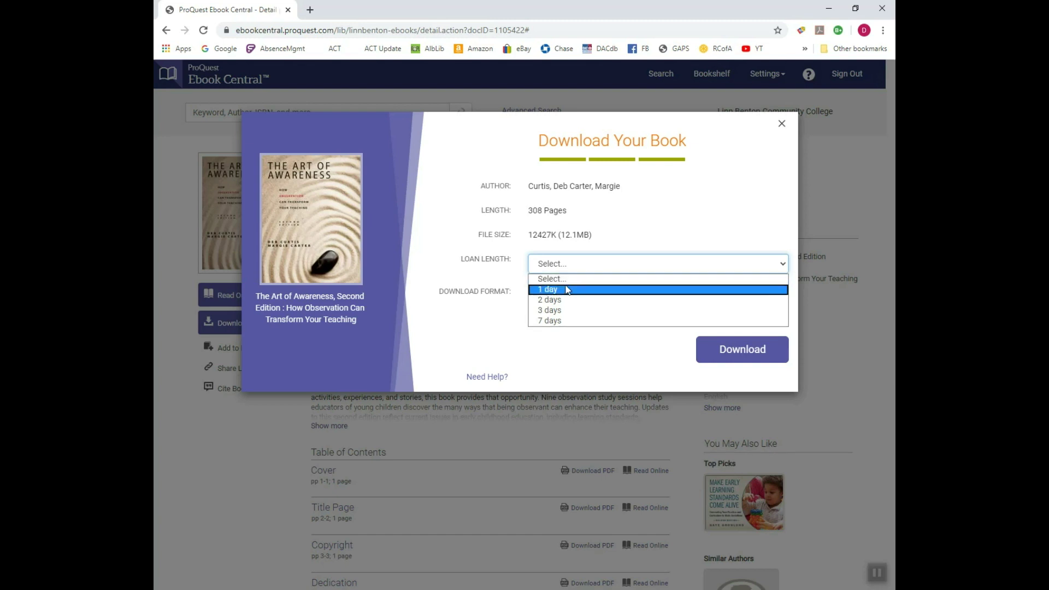
pyautogui.click(560, 320)
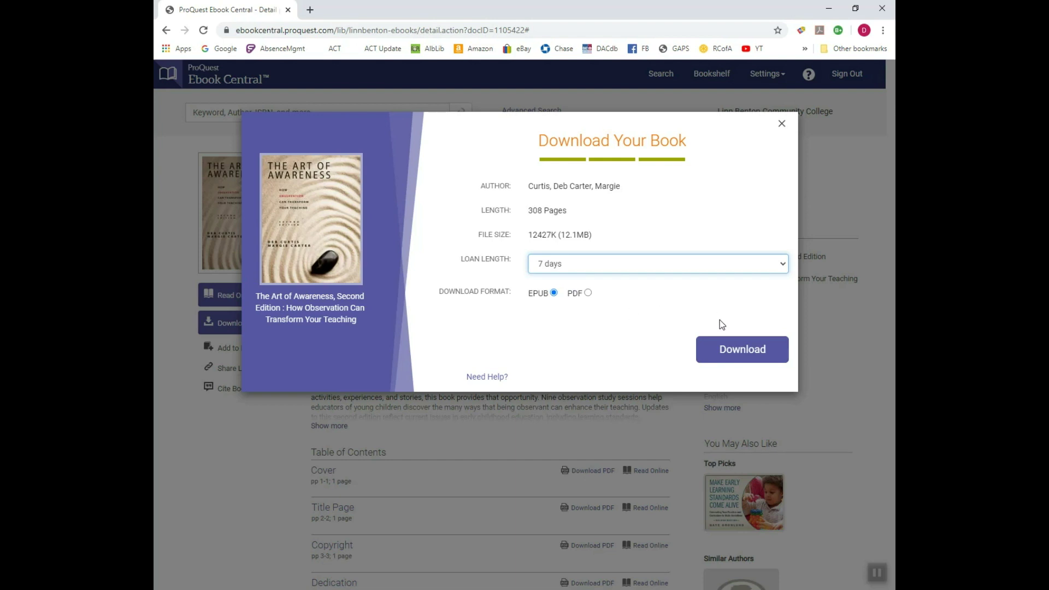
pyautogui.click(732, 354)
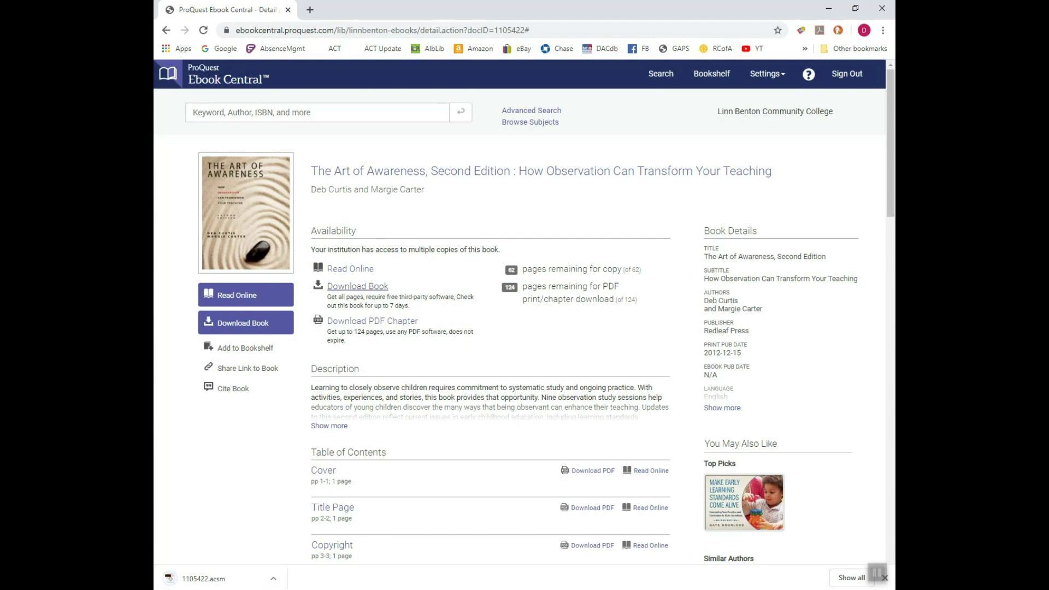
# Step: Open the downloaded 1105422.acsm file in Adobe Digital Editions and page forward to the book's Contents
pyautogui.click(202, 582)
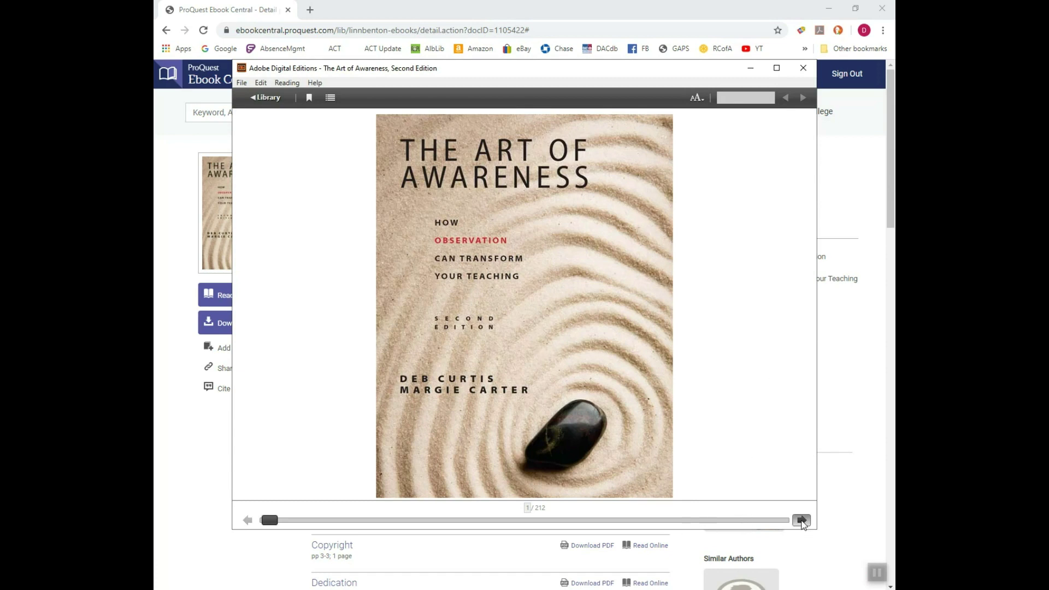
pyautogui.click(802, 520)
pyautogui.click(802, 520)
pyautogui.click(802, 520)
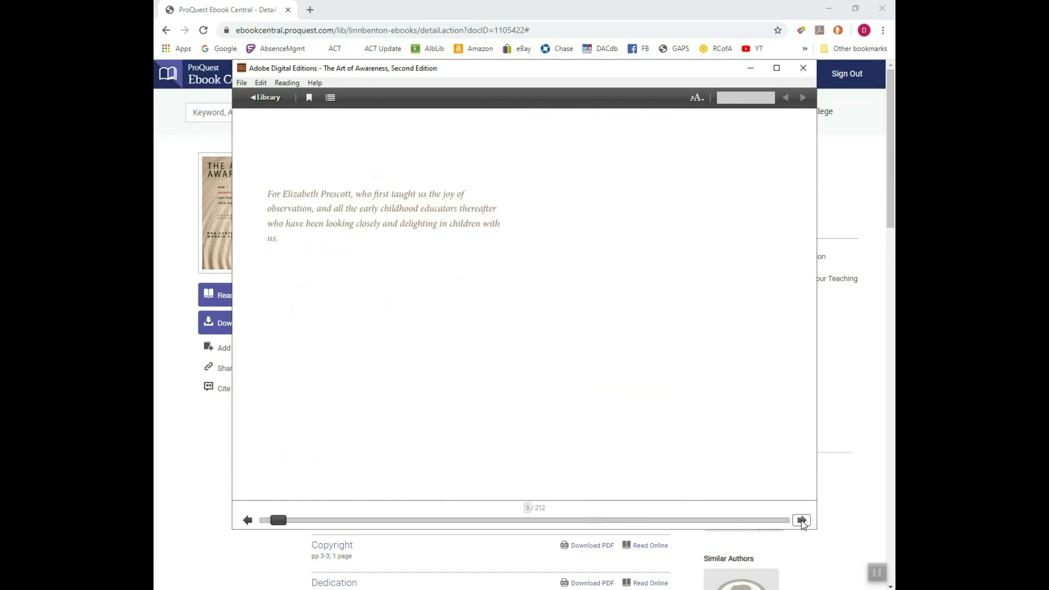
pyautogui.click(802, 520)
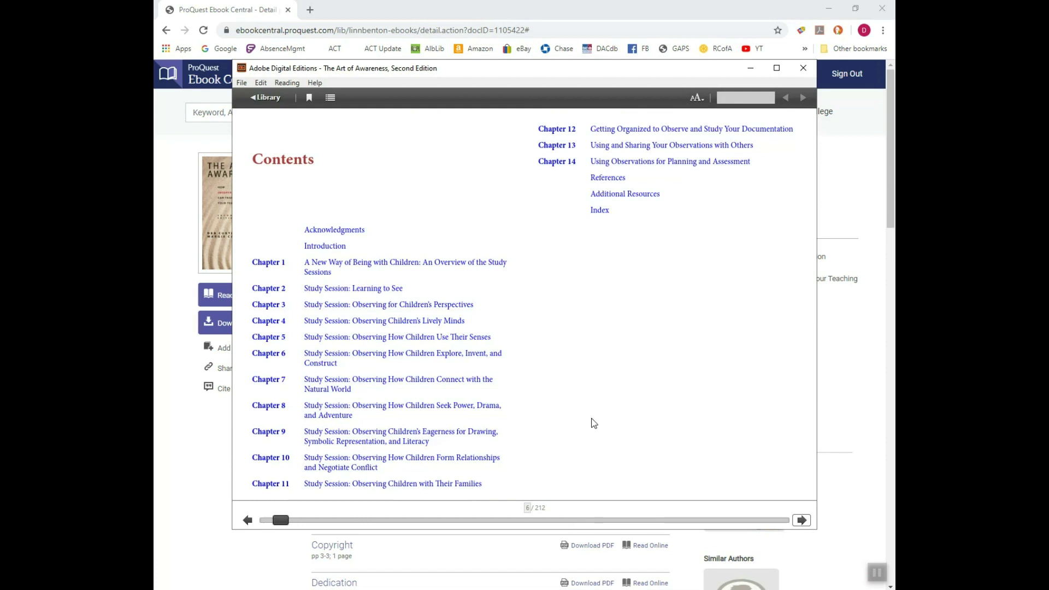
# Step: Switch back to the browser, add the book to the Research bookshelf folder, and open the Bookshelf page
pyautogui.hotkey('alt', 'Tab')
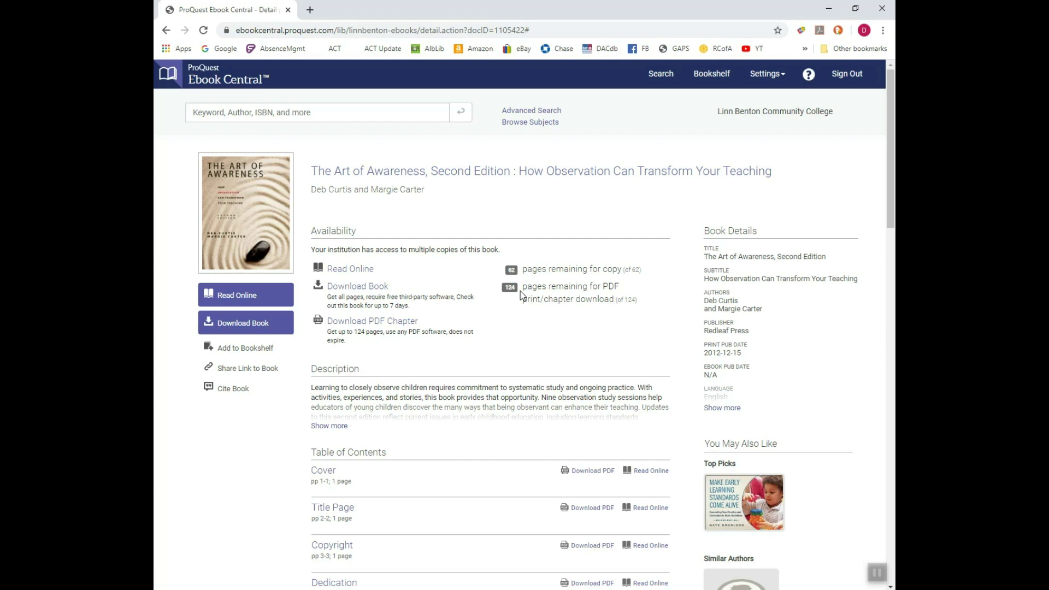
pyautogui.click(251, 354)
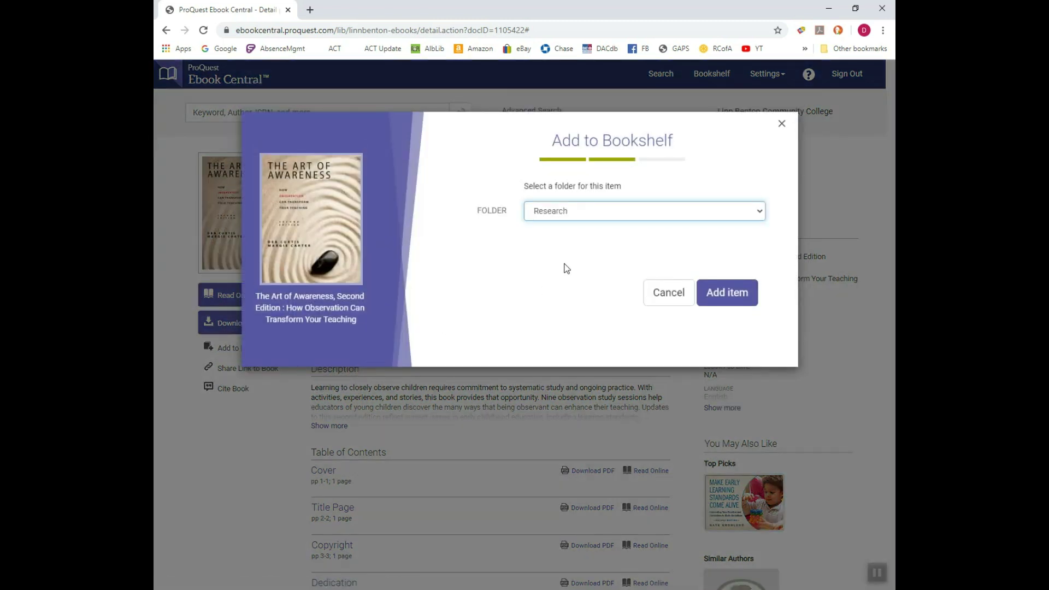
pyautogui.click(577, 248)
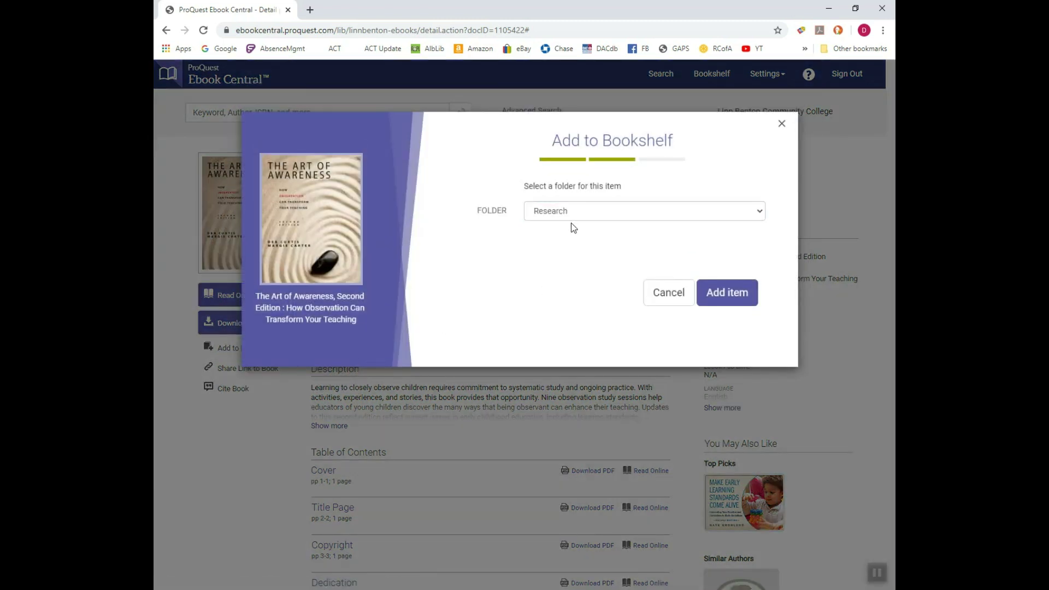
pyautogui.click(723, 293)
pyautogui.click(726, 343)
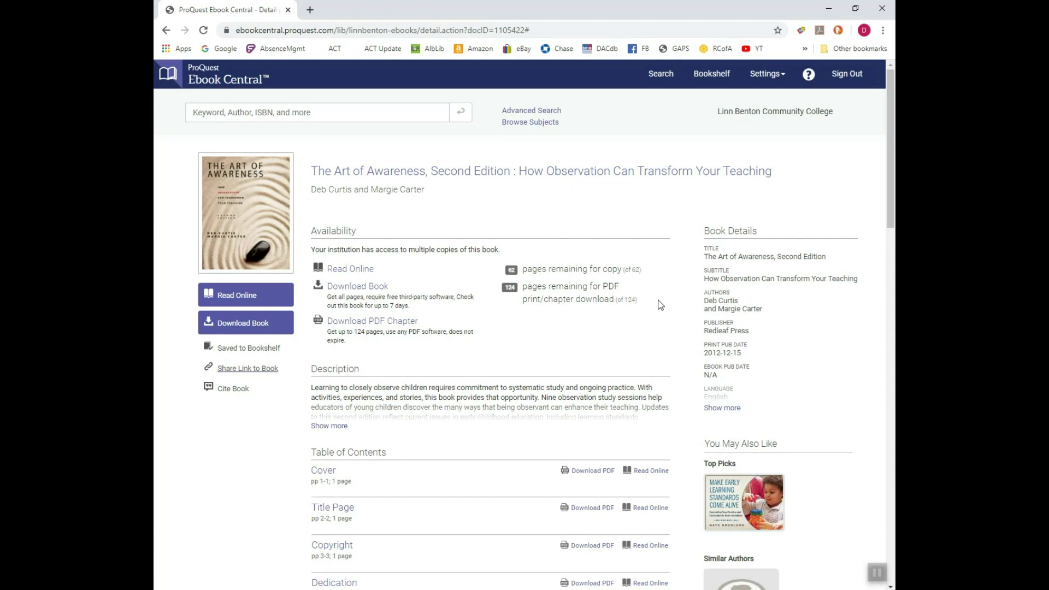
pyautogui.click(708, 76)
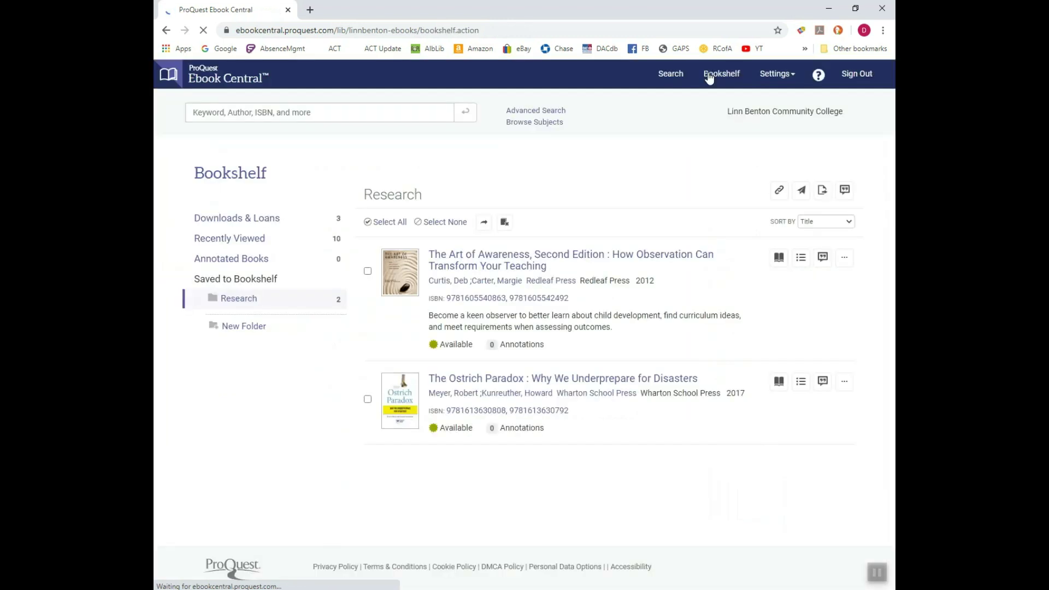